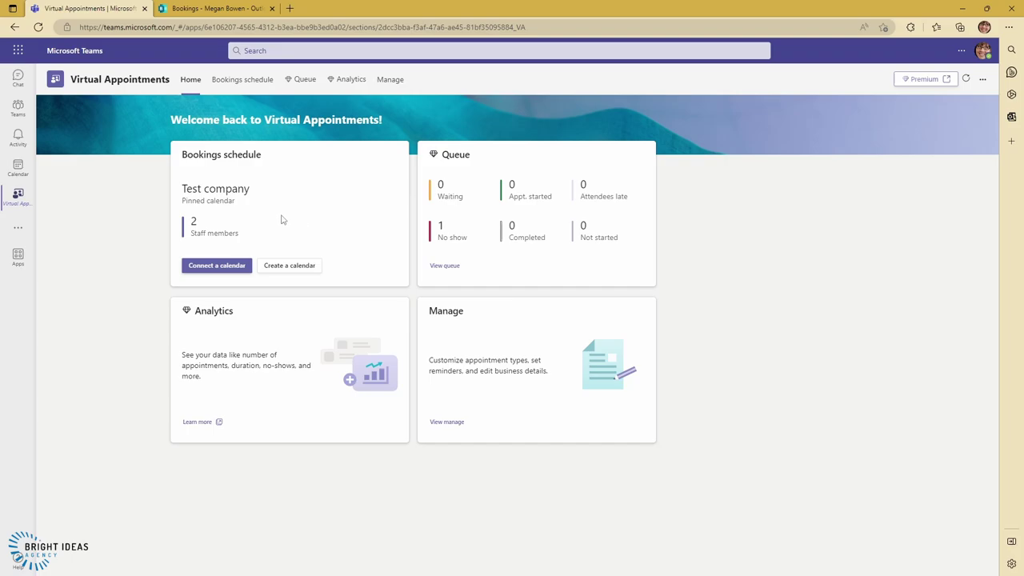
# Open the IT Support 1 appointment type editor and scroll to review its linked survey
pyautogui.click(384, 83)
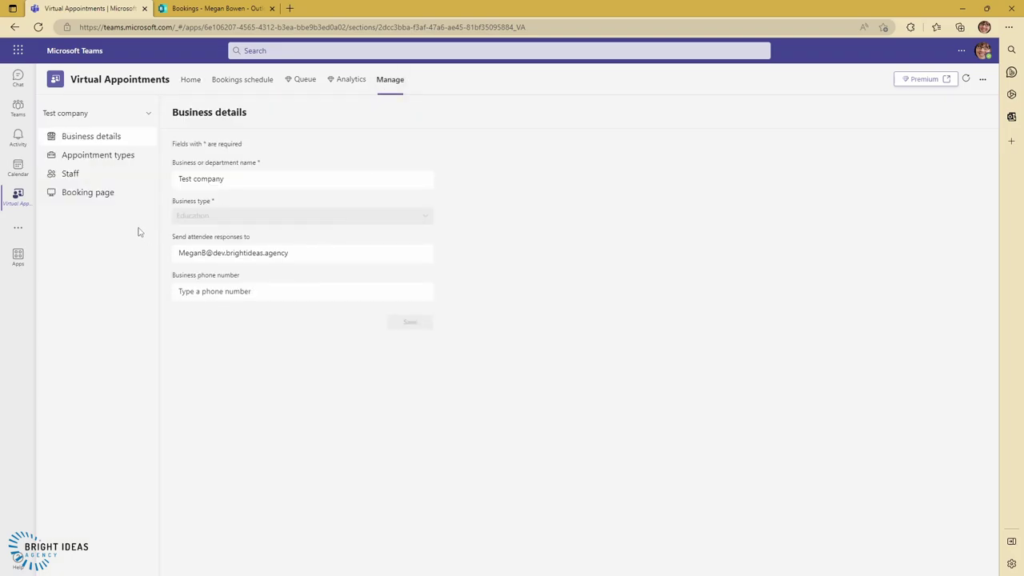
pyautogui.click(79, 158)
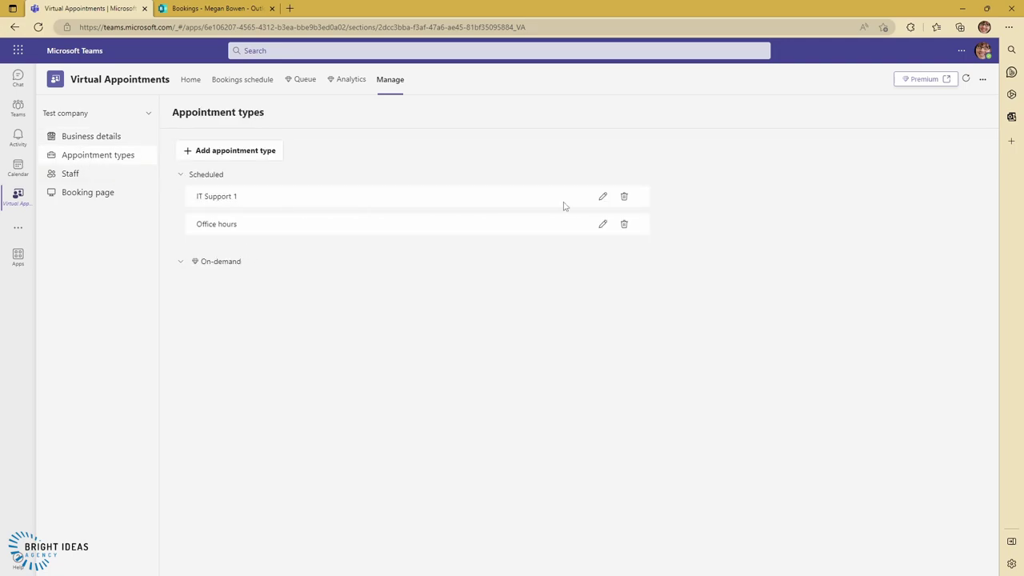
pyautogui.click(603, 198)
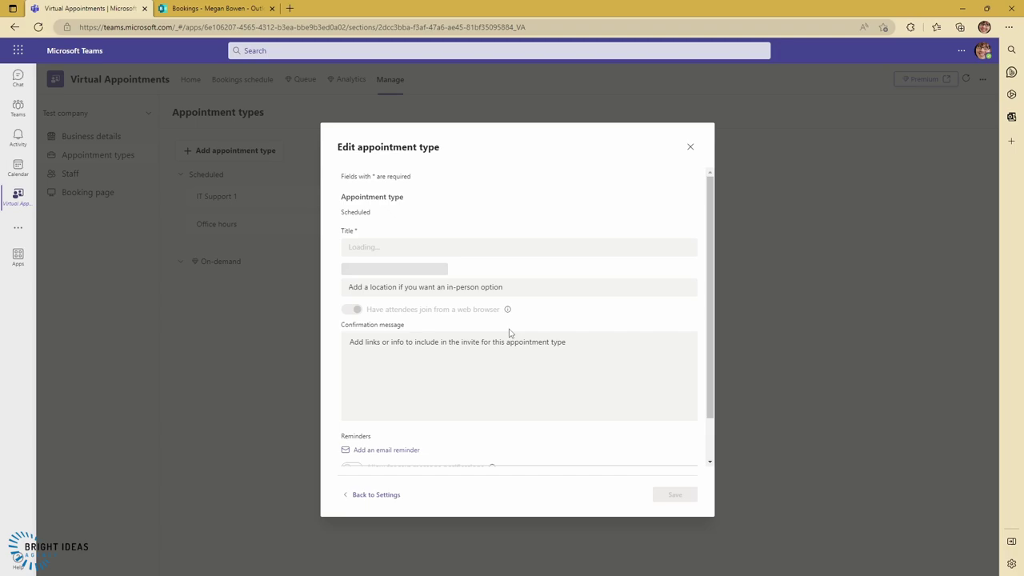
pyautogui.scroll(-2, 472, 264)
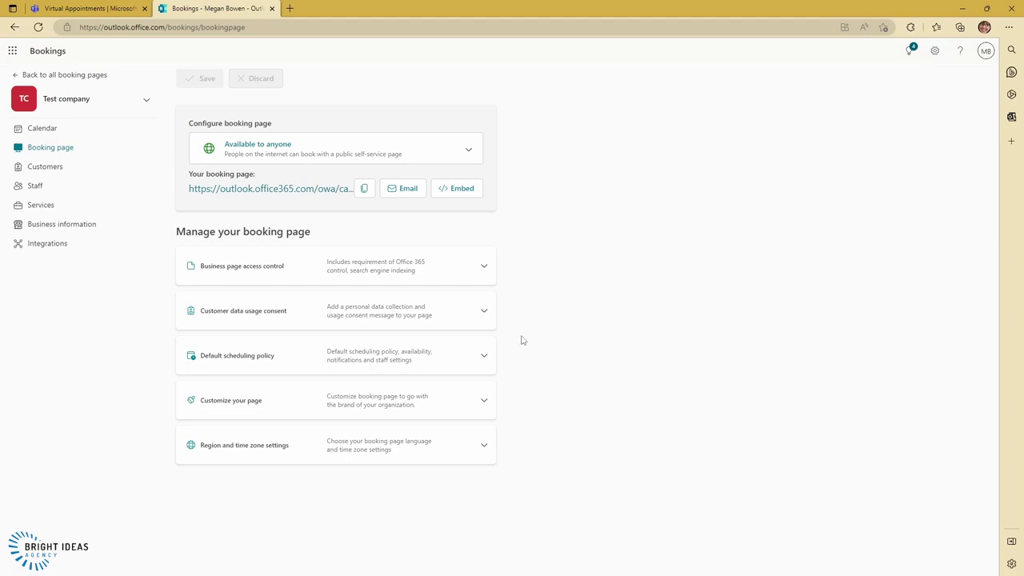
# Review the IT Support 1 service's assigned staff, custom fields and notification settings
pyautogui.click(40, 205)
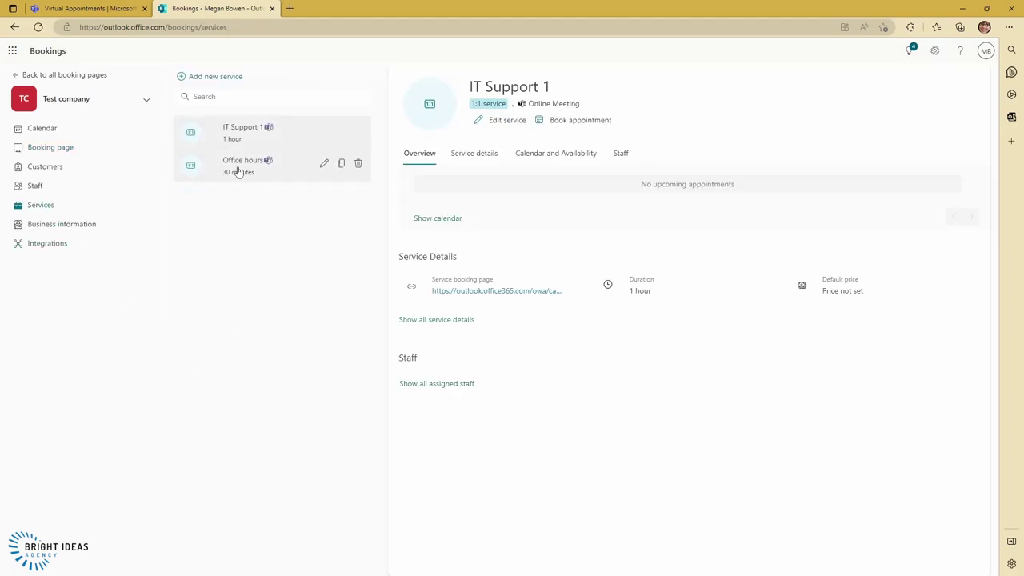
pyautogui.click(323, 132)
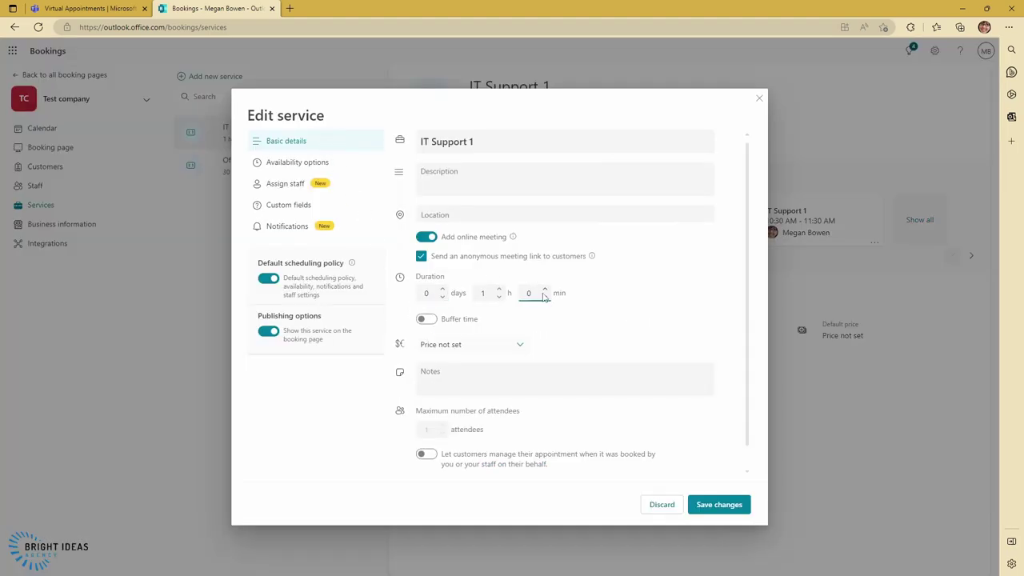
pyautogui.scroll(-2, 567, 299)
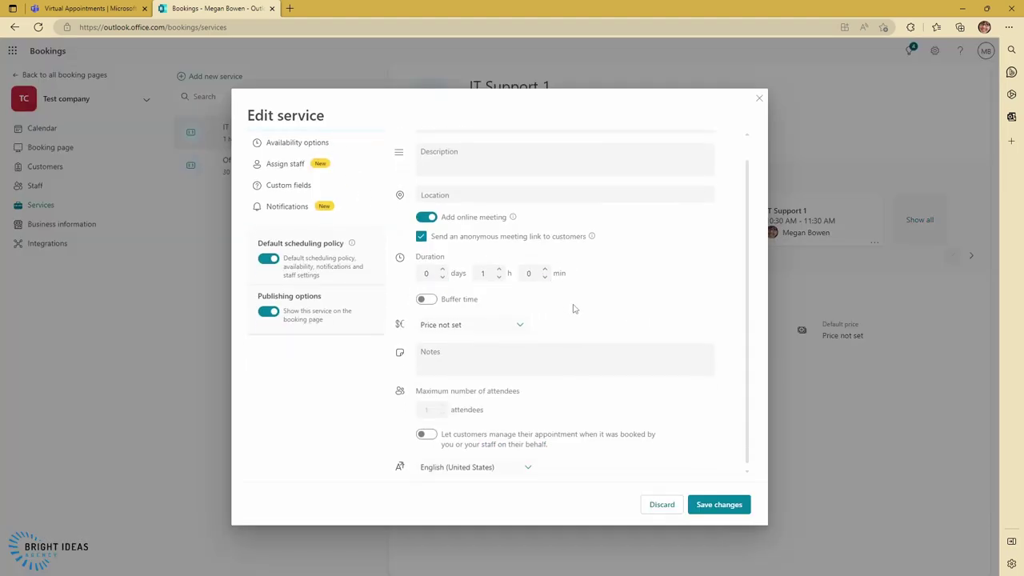
pyautogui.click(290, 169)
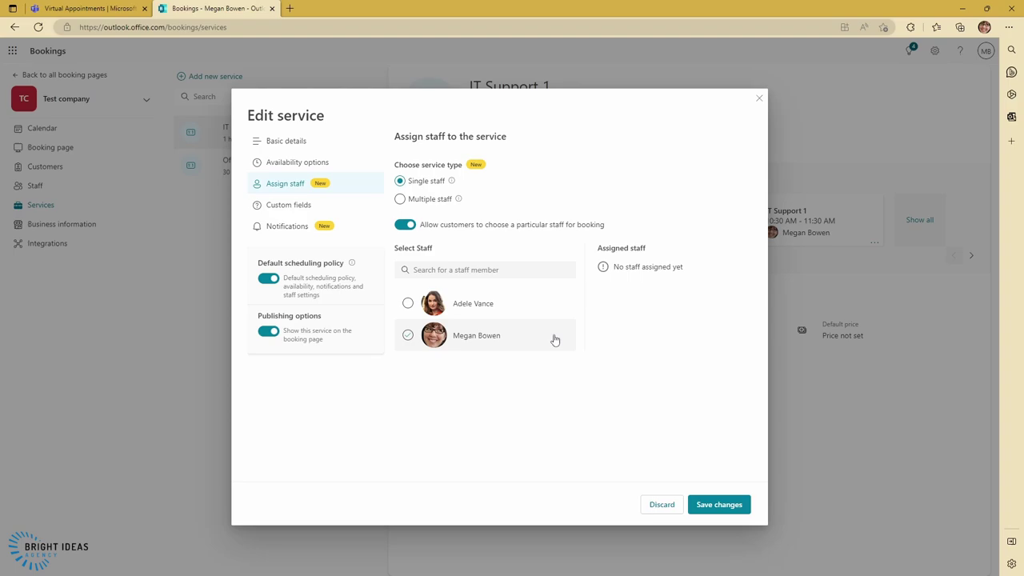
pyautogui.click(281, 208)
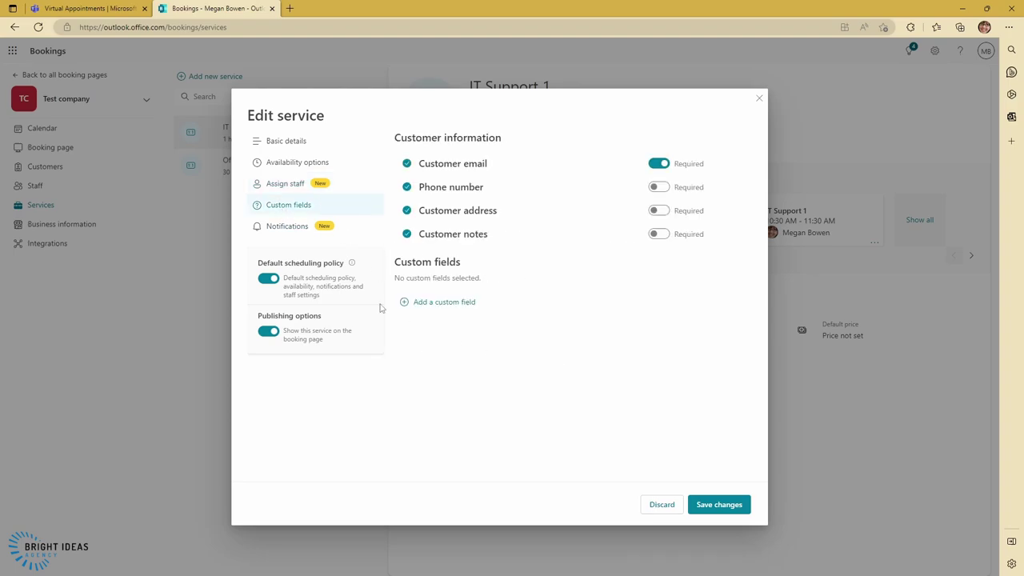
pyautogui.click(272, 228)
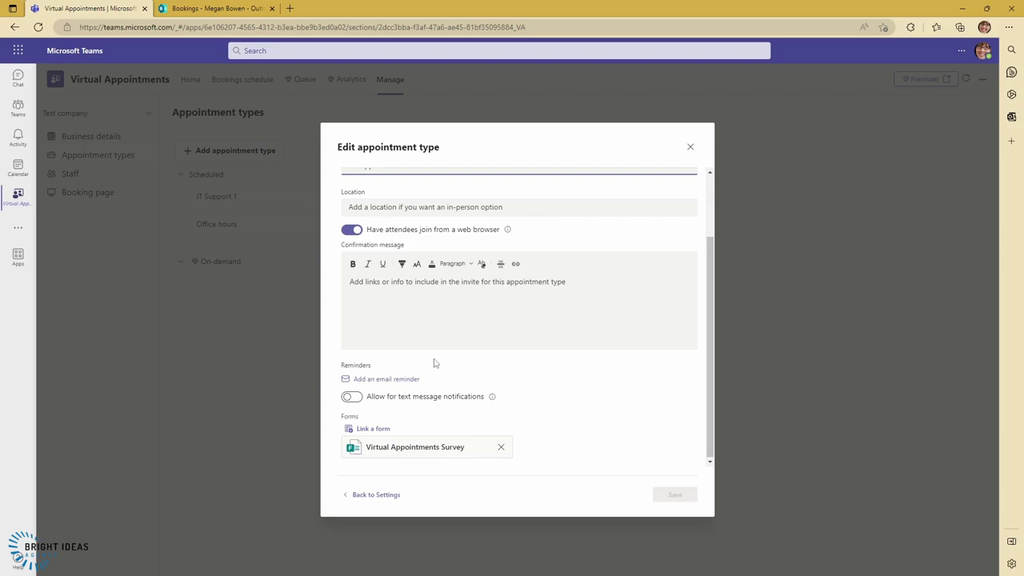
# Choose Link a form in the IT Support 1 Edit appointment type dialog
pyautogui.click(372, 430)
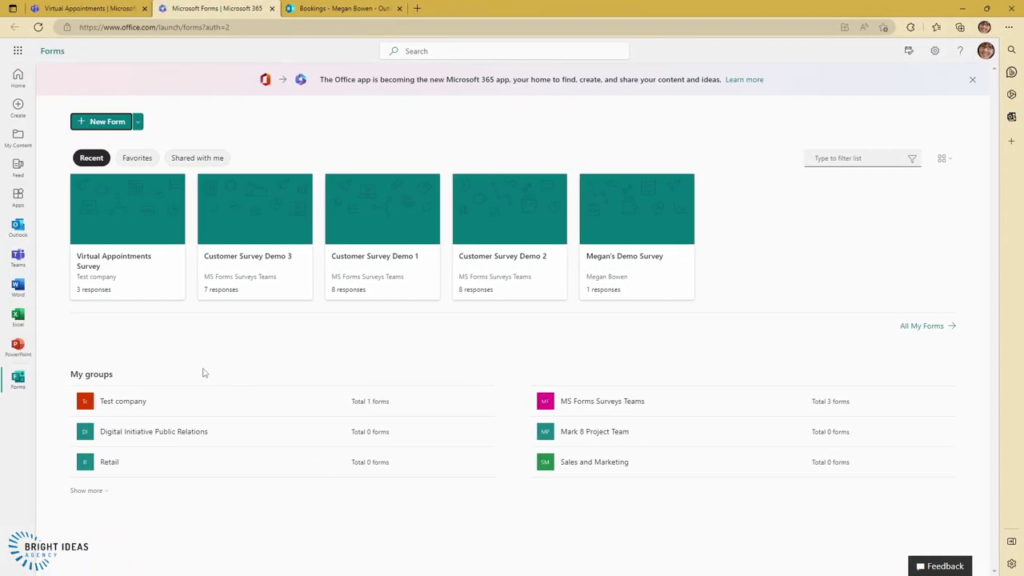
# Duplicate Test company's Virtual Appointments Survey and copy the duplicate's response link
pyautogui.click(126, 403)
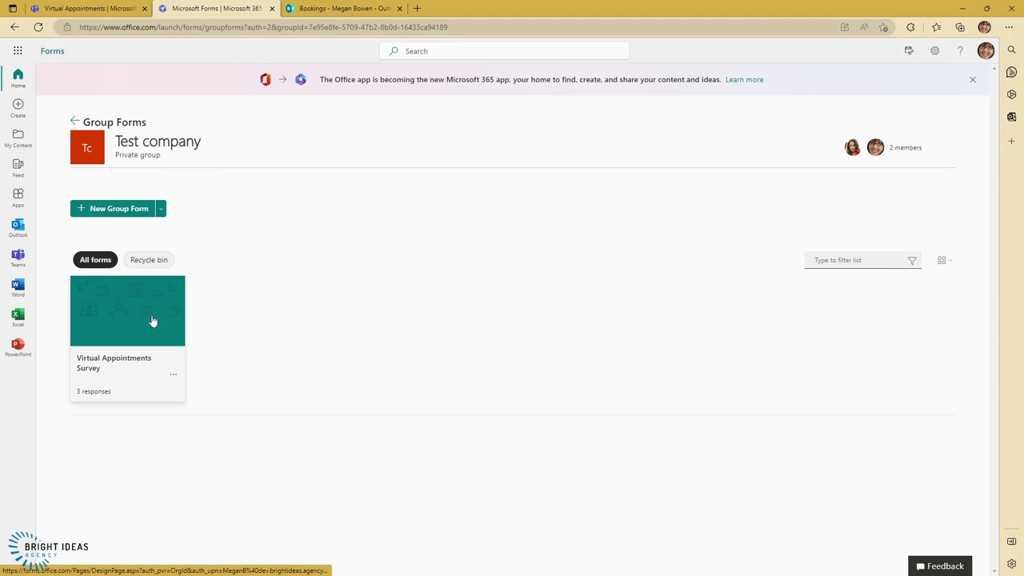
pyautogui.click(173, 374)
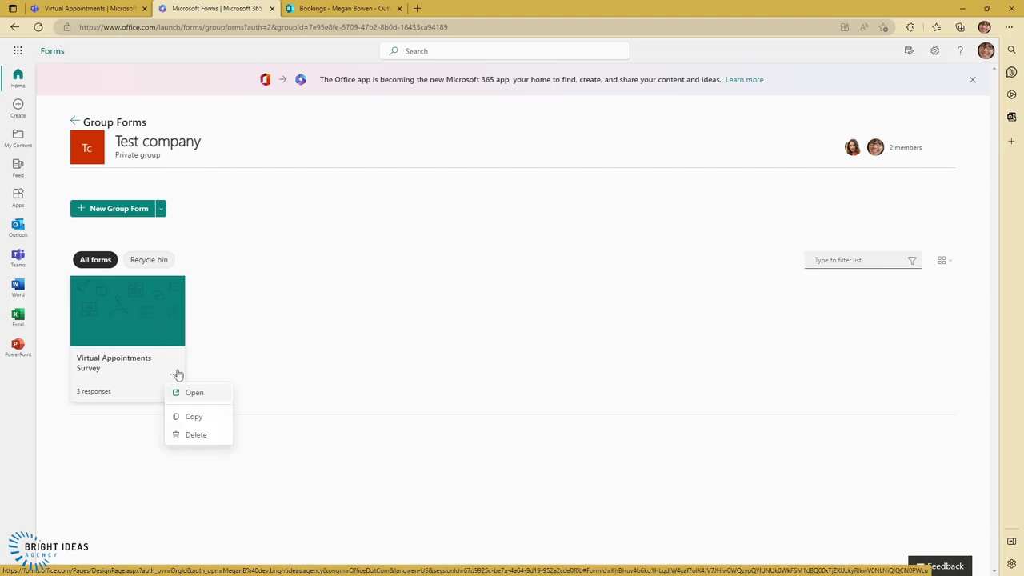
pyautogui.click(196, 418)
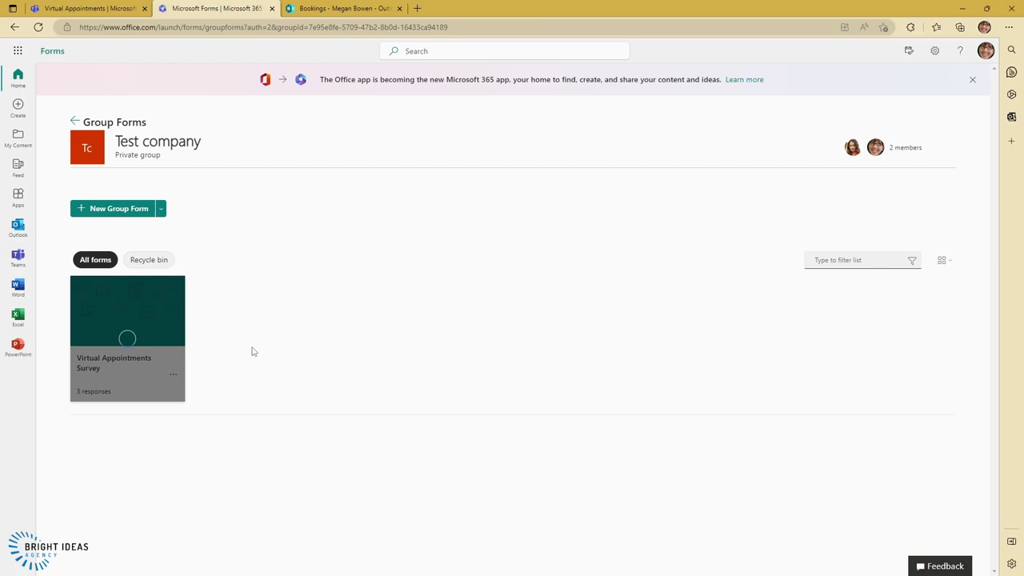
pyautogui.click(172, 406)
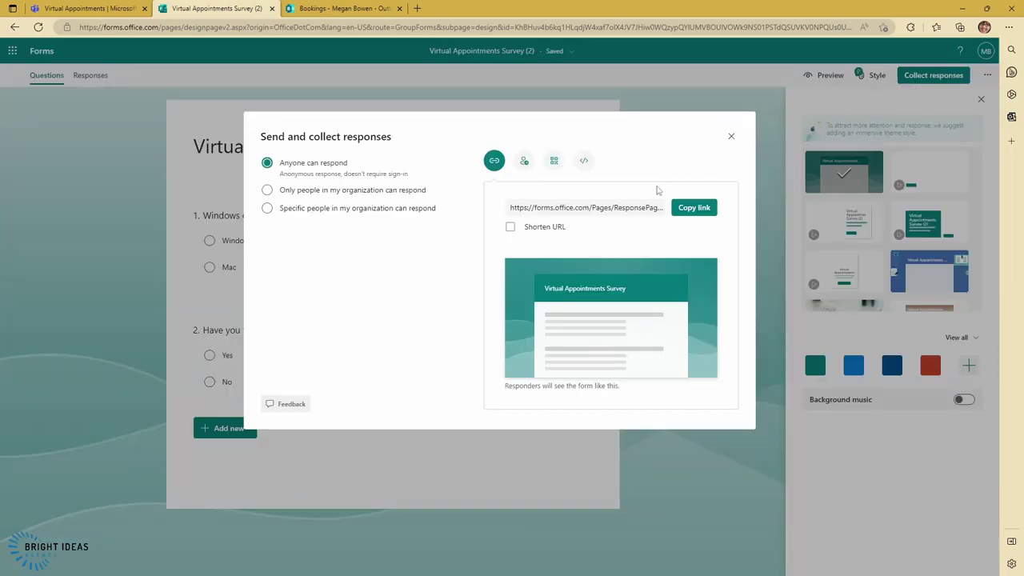
pyautogui.click(694, 207)
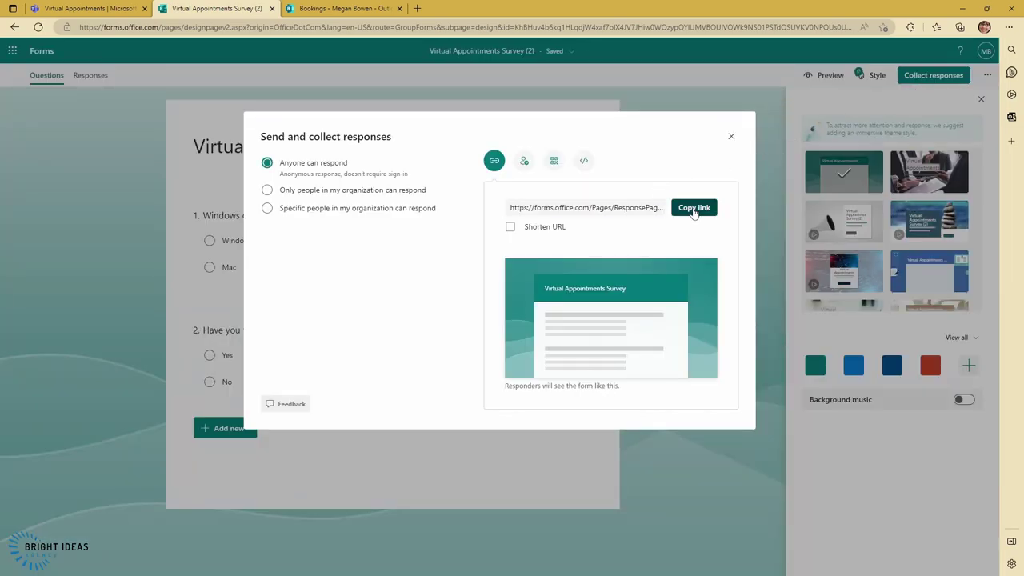
# Paste the Virtual Appointments Survey (2) link, then link both surveys to IT Support 1
pyautogui.click(125, 12)
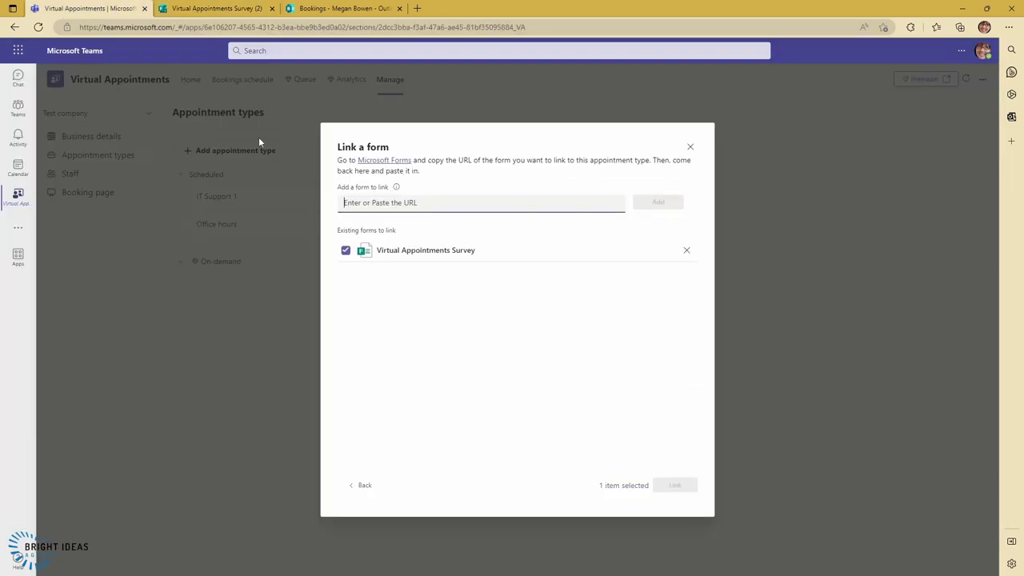
pyautogui.rightClick(350, 204)
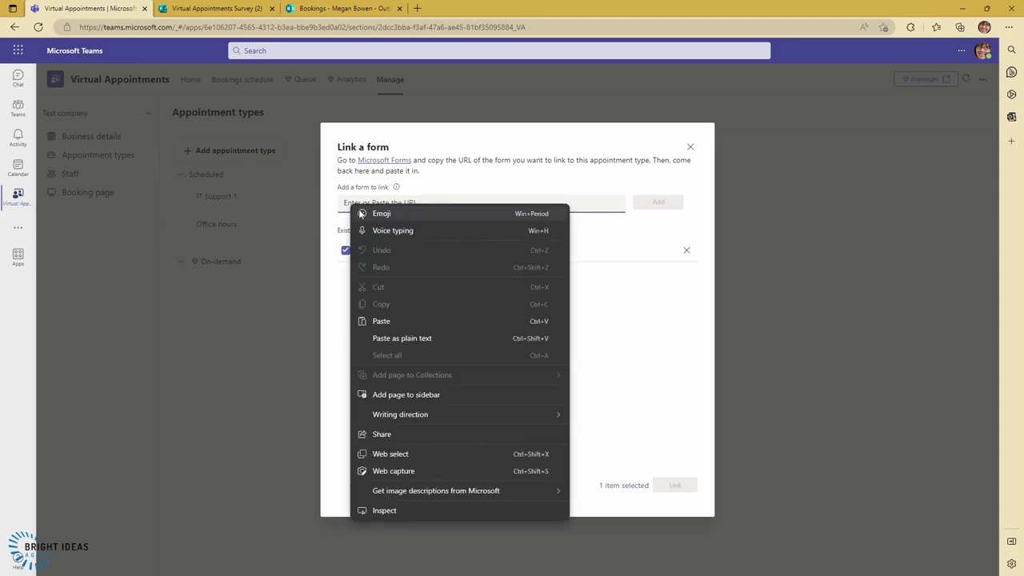
pyautogui.click(384, 321)
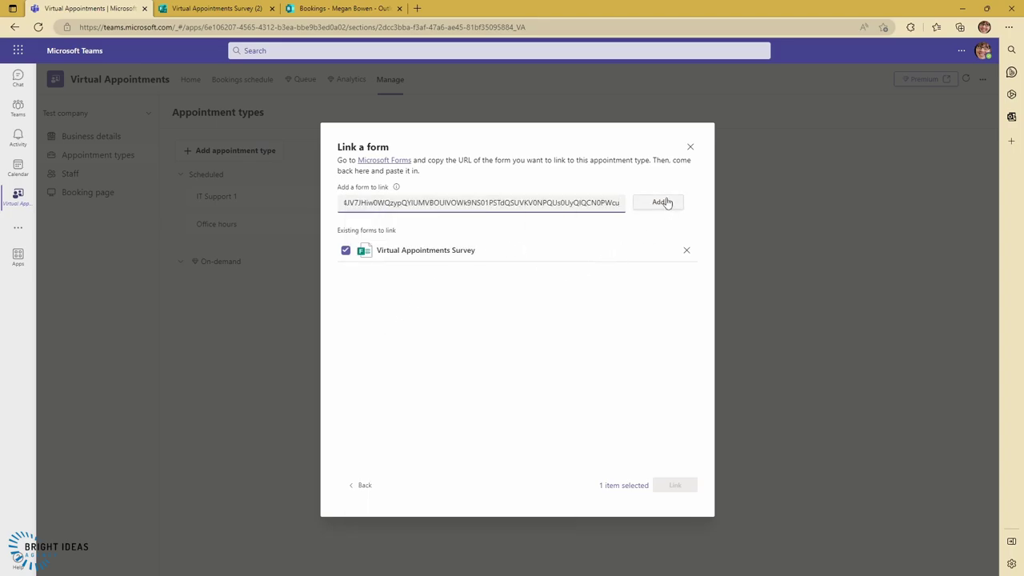
pyautogui.click(658, 202)
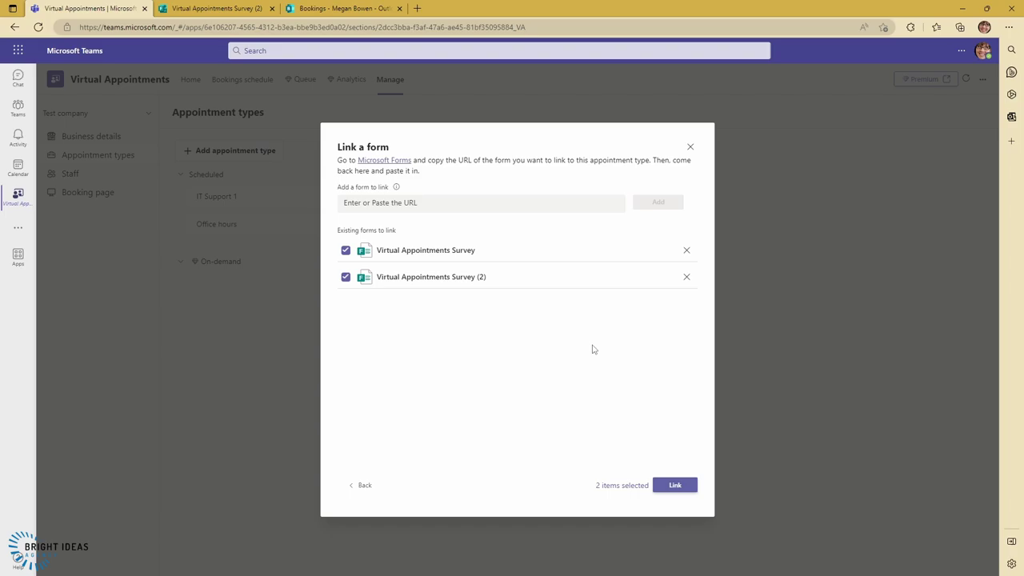
pyautogui.click(672, 487)
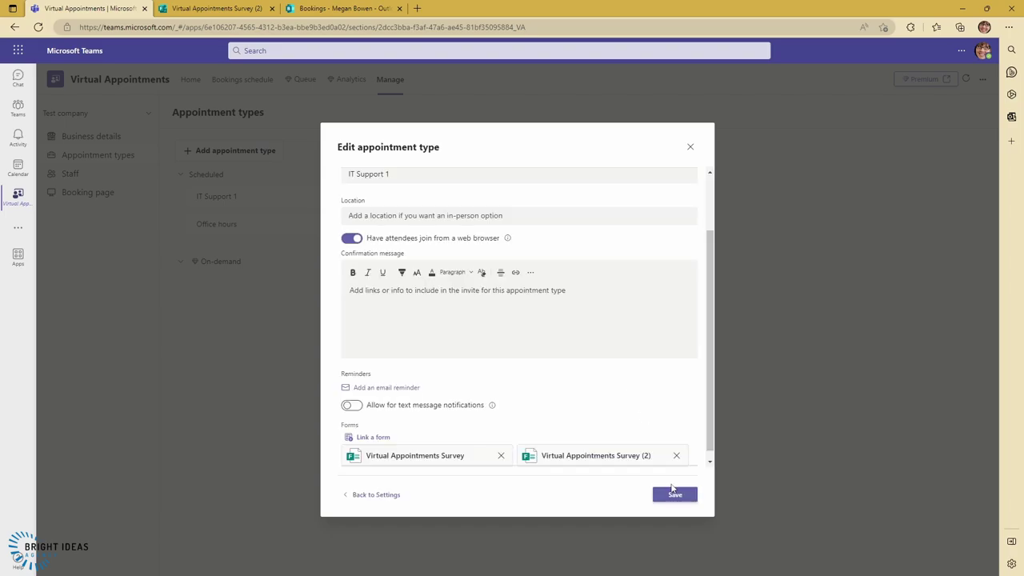
pyautogui.scroll(-1, 625, 381)
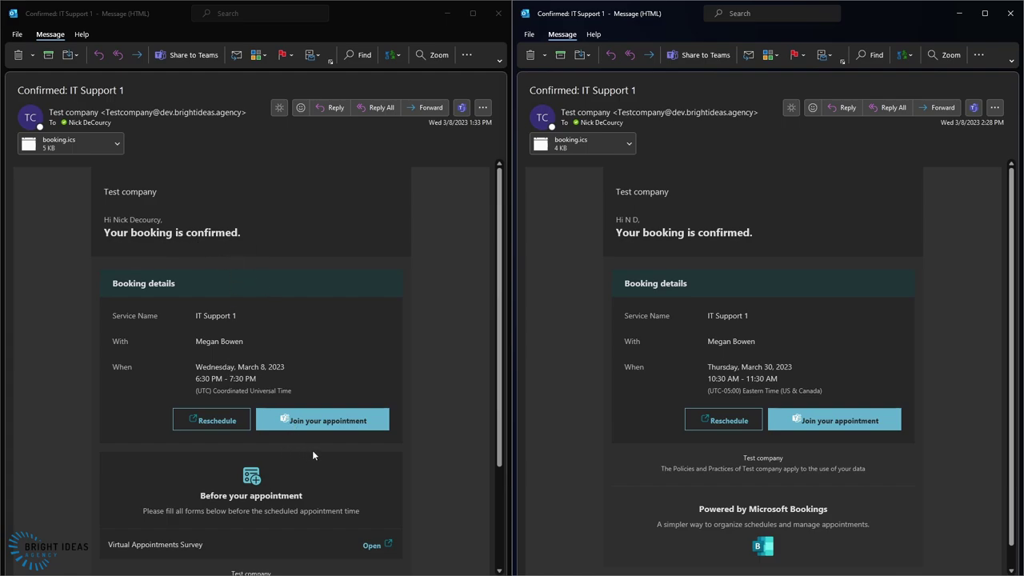
# Compare the Before your appointment sections of both Confirmed: IT Support 1 emails
pyautogui.scroll(-3, 312, 452)
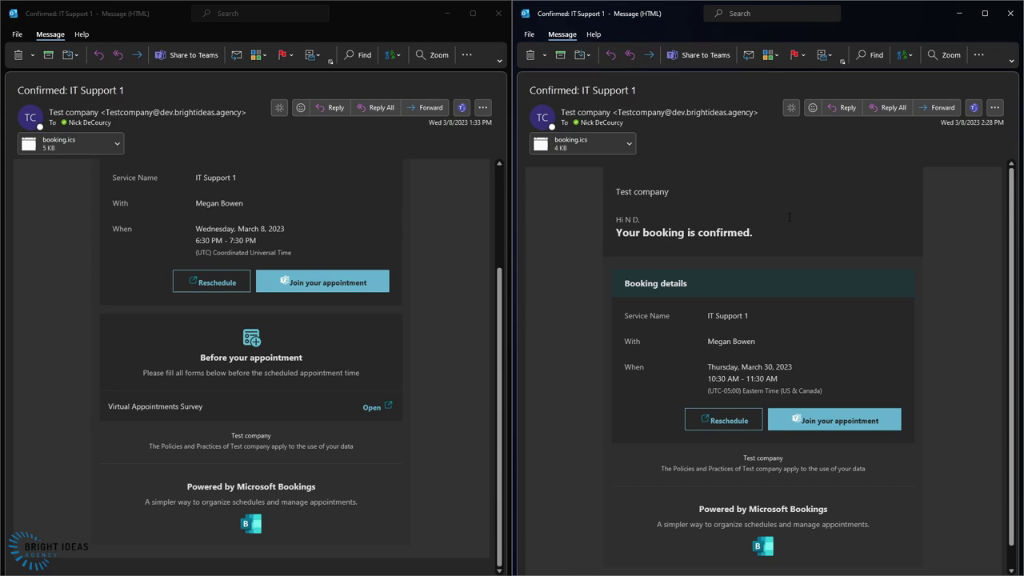
pyautogui.scroll(-1, 791, 218)
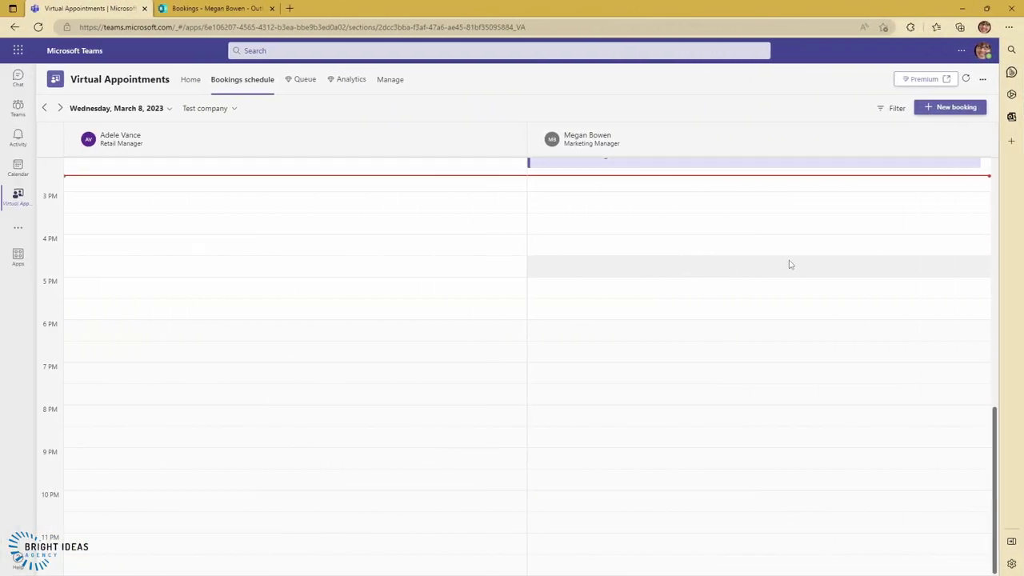
pyautogui.click(952, 106)
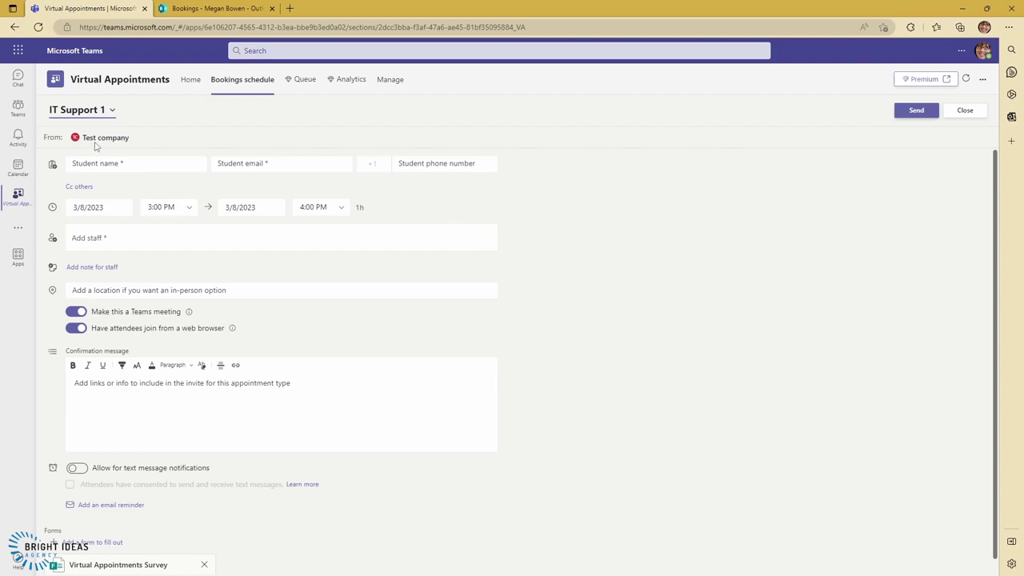
pyautogui.click(96, 141)
pyautogui.click(91, 133)
pyautogui.scroll(-1, 210, 266)
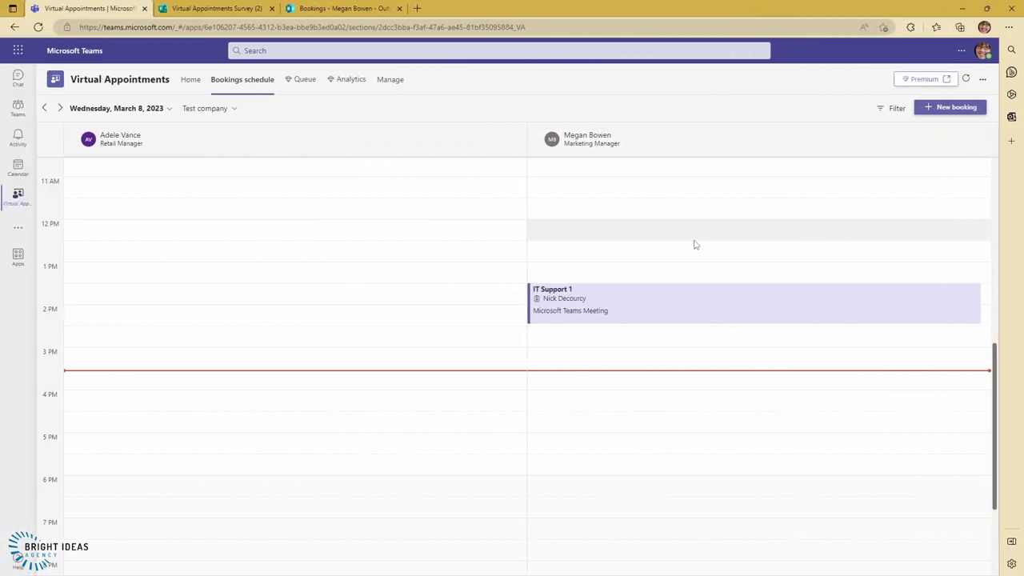
# Open the IT Support 1 booking and view its completed survey response (Windows, Yes)
pyautogui.click(682, 309)
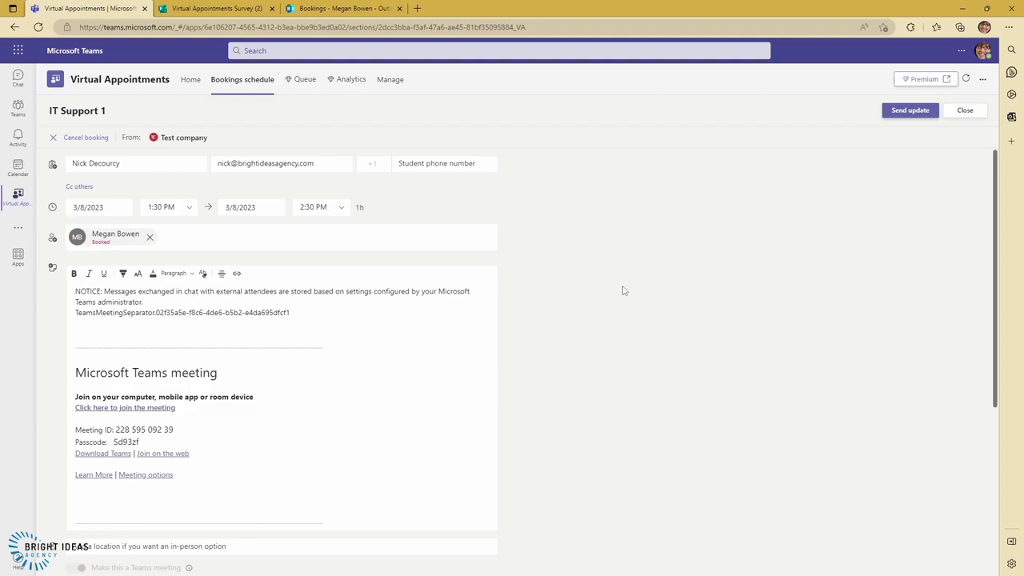
pyautogui.scroll(-3, 618, 287)
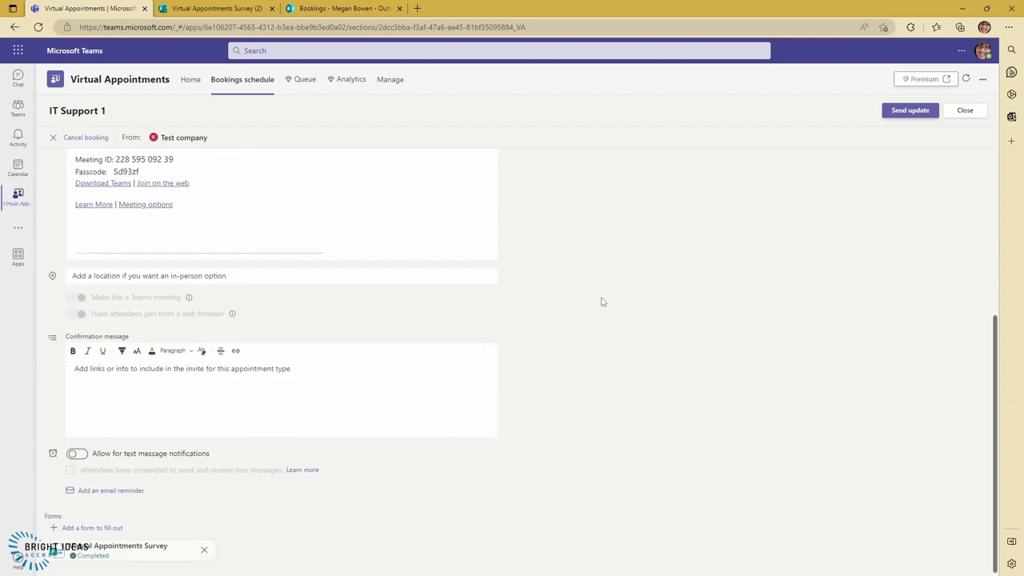
pyautogui.click(111, 555)
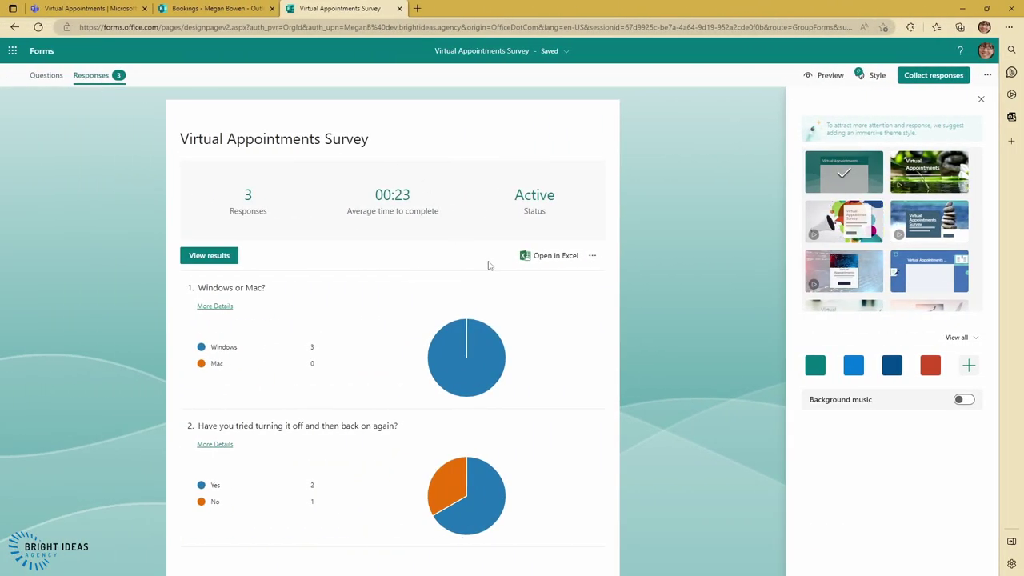
# Export the survey's three responses to an Excel workbook from the Responses tab
pyautogui.click(550, 255)
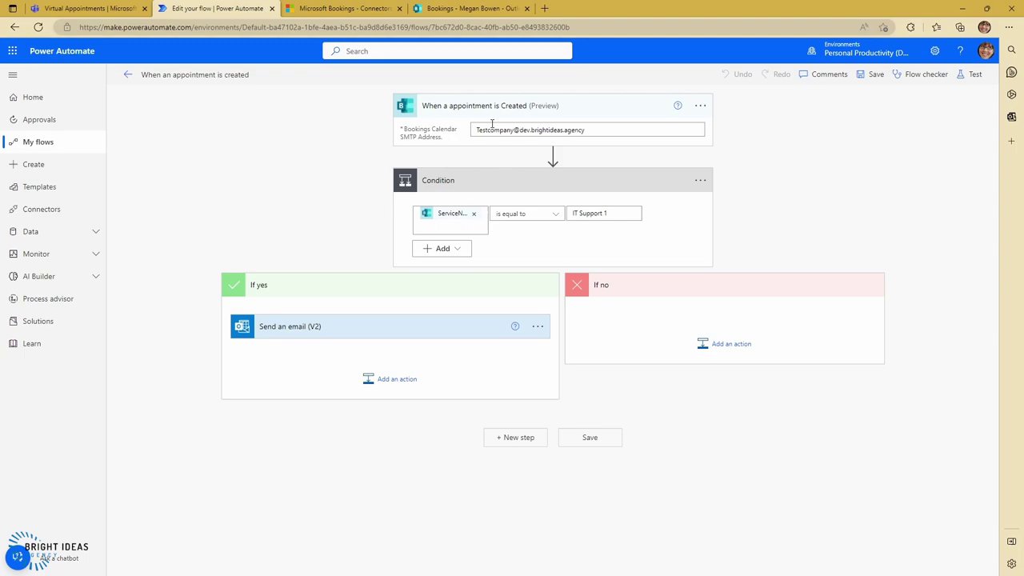
pyautogui.click(593, 133)
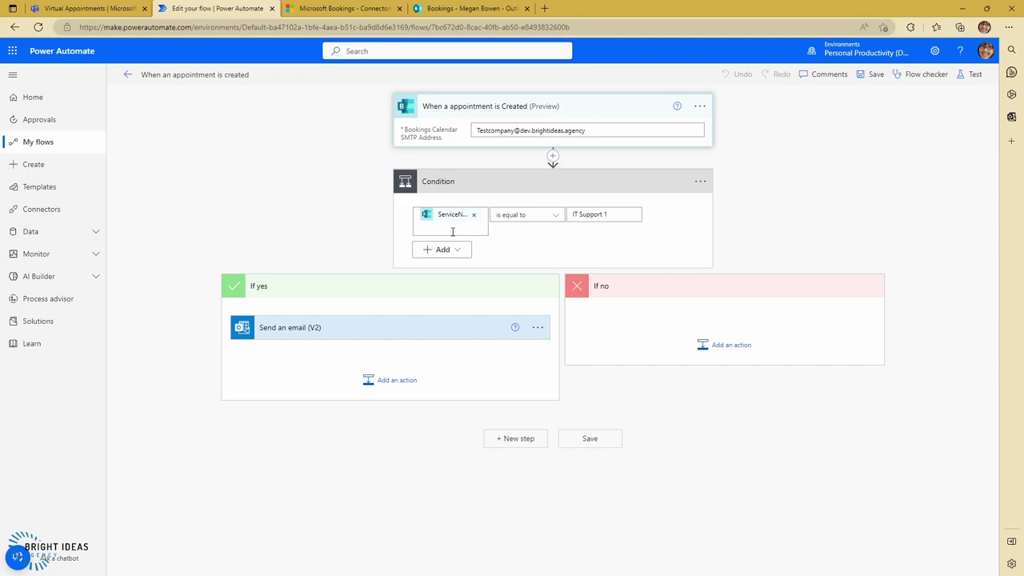
pyautogui.click(510, 190)
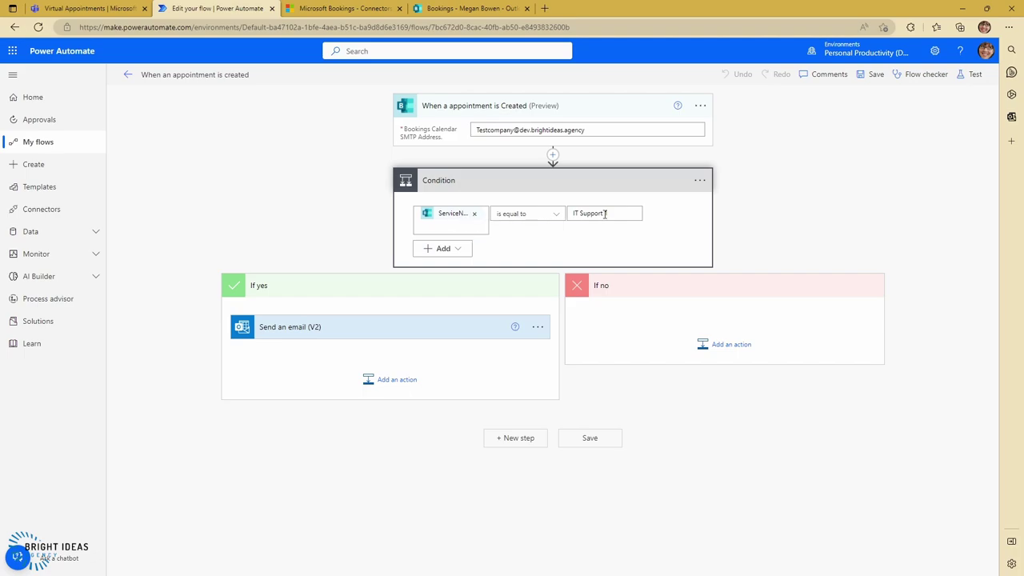
pyautogui.click(348, 324)
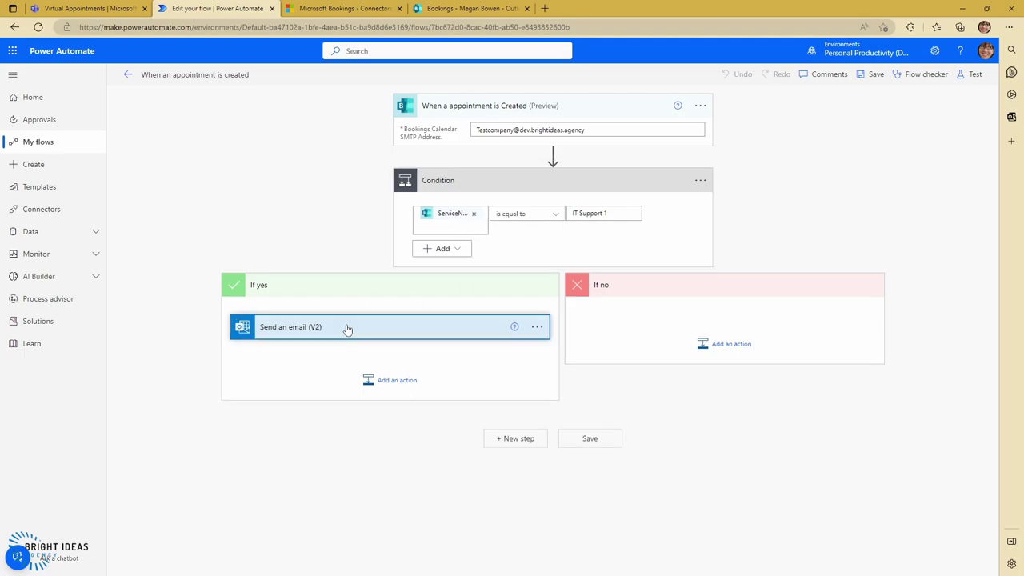
# Inspect the email step, then test the flow by replaying the recent succeeded trigger
pyautogui.click(348, 325)
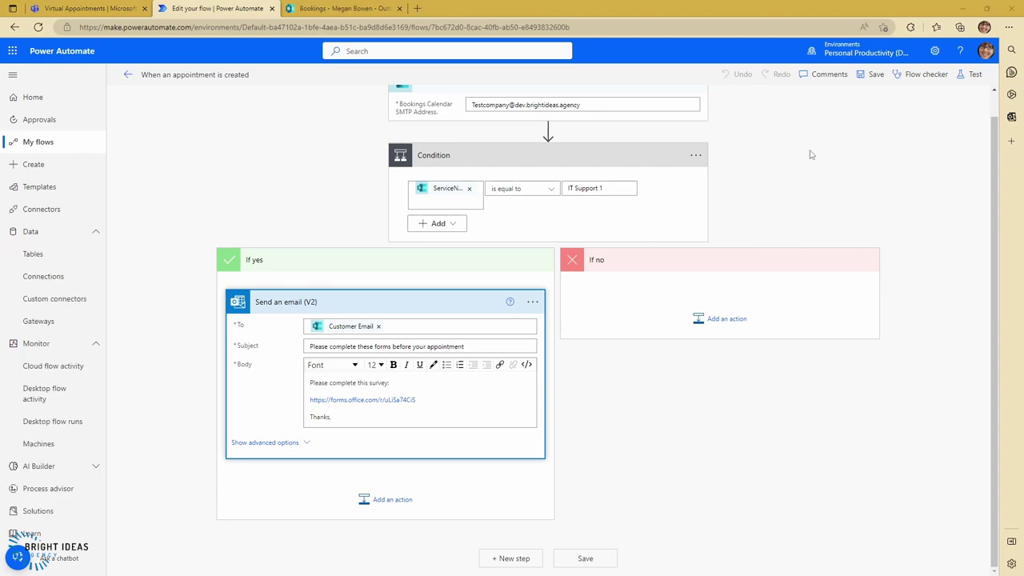
pyautogui.click(975, 74)
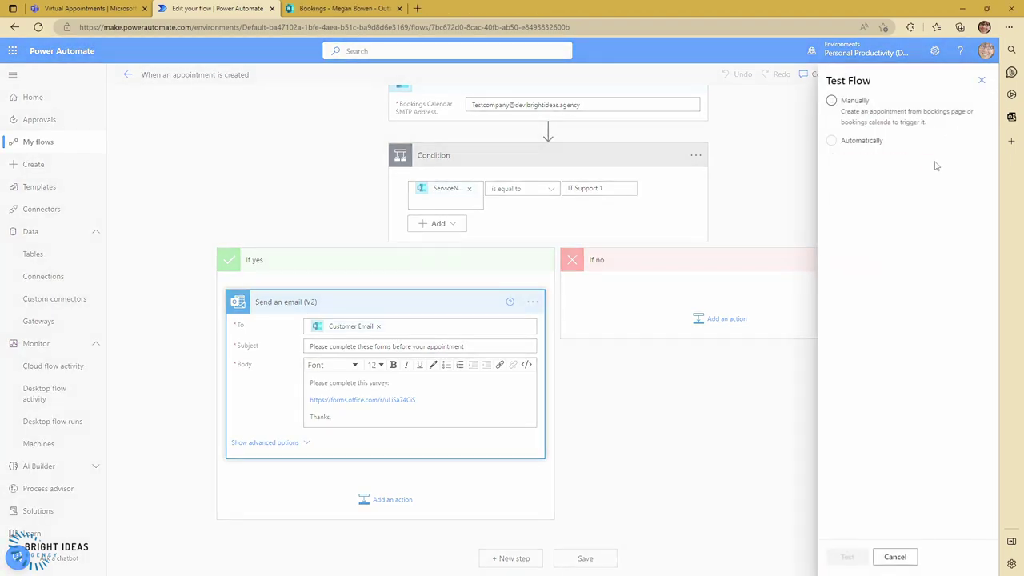
pyautogui.click(831, 140)
pyautogui.click(849, 159)
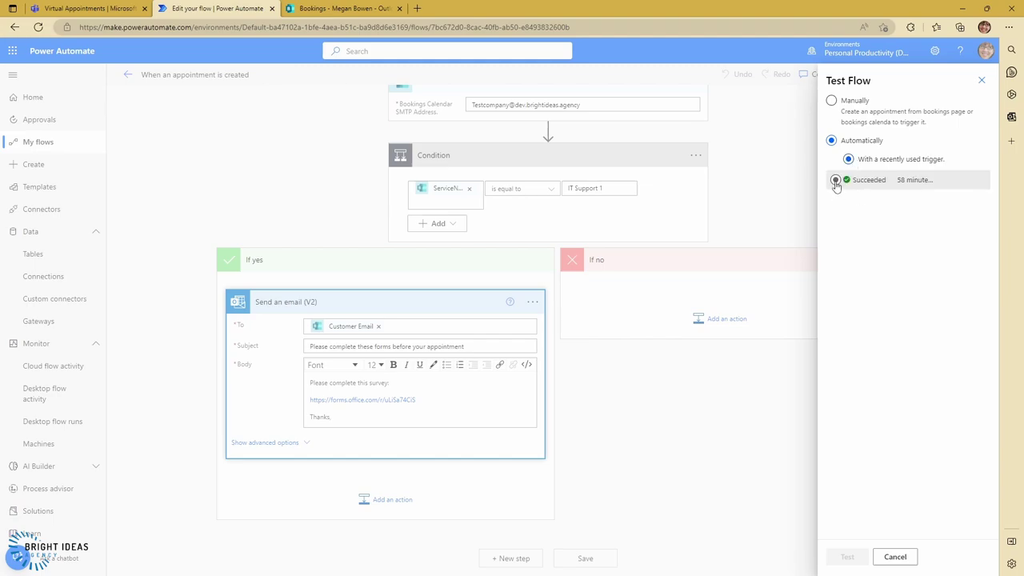
pyautogui.click(835, 180)
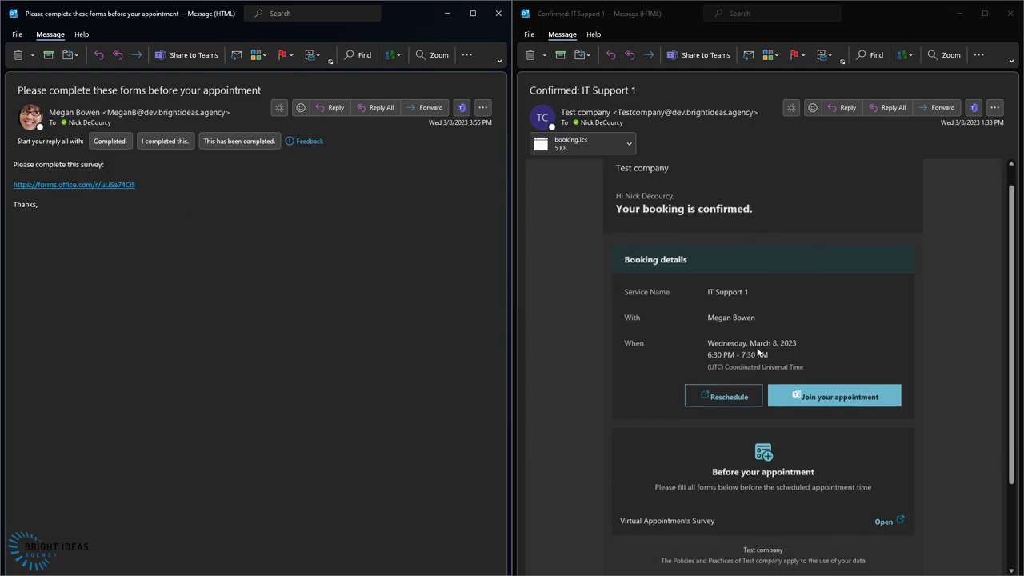
# Scroll the IT Support 1 confirmation to its Virtual Appointments Survey link
pyautogui.scroll(-3, 768, 344)
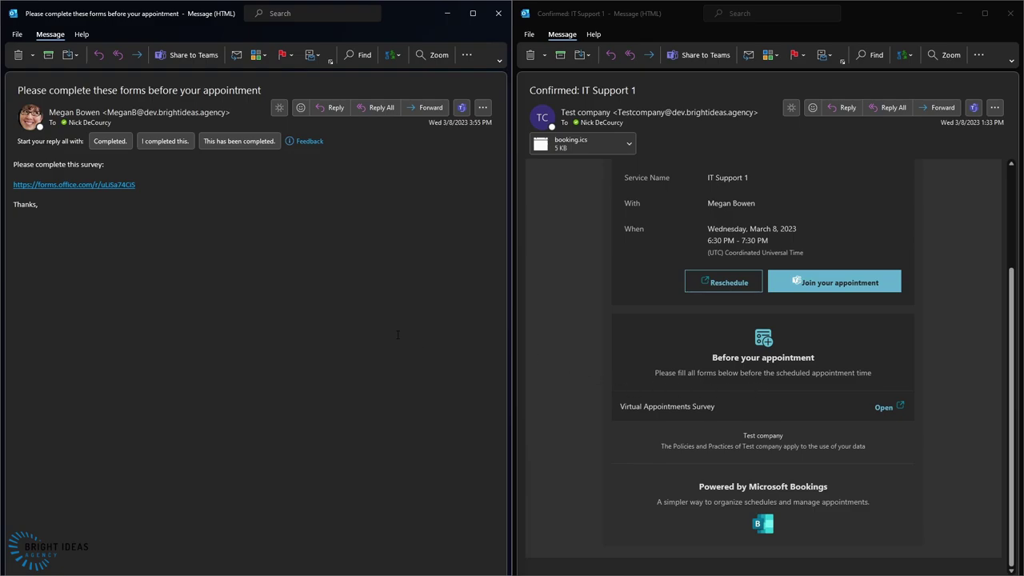